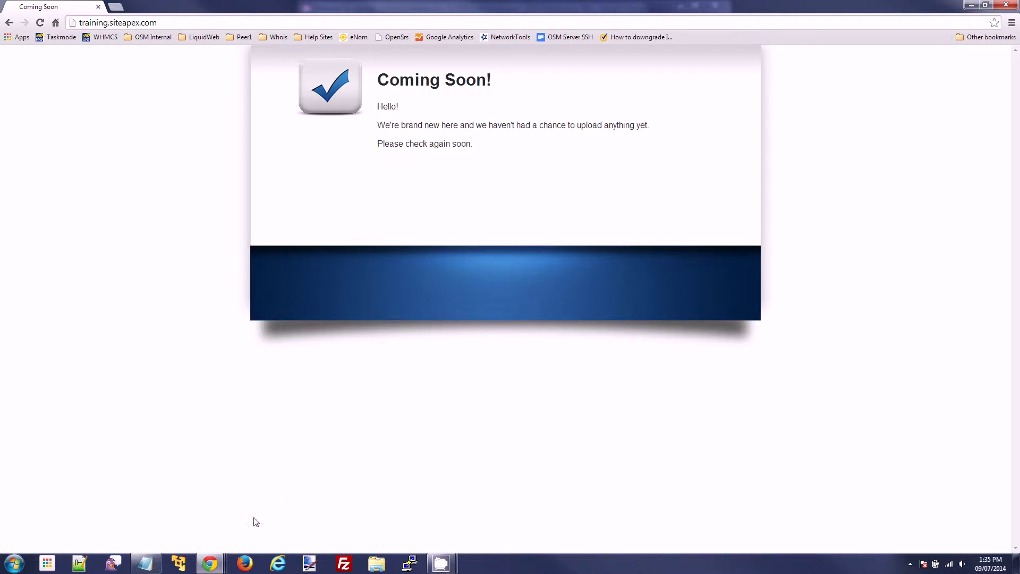
Bring the Welcome to SiteApex email window to the front from the Chrome taskbar
left_click(214, 561)
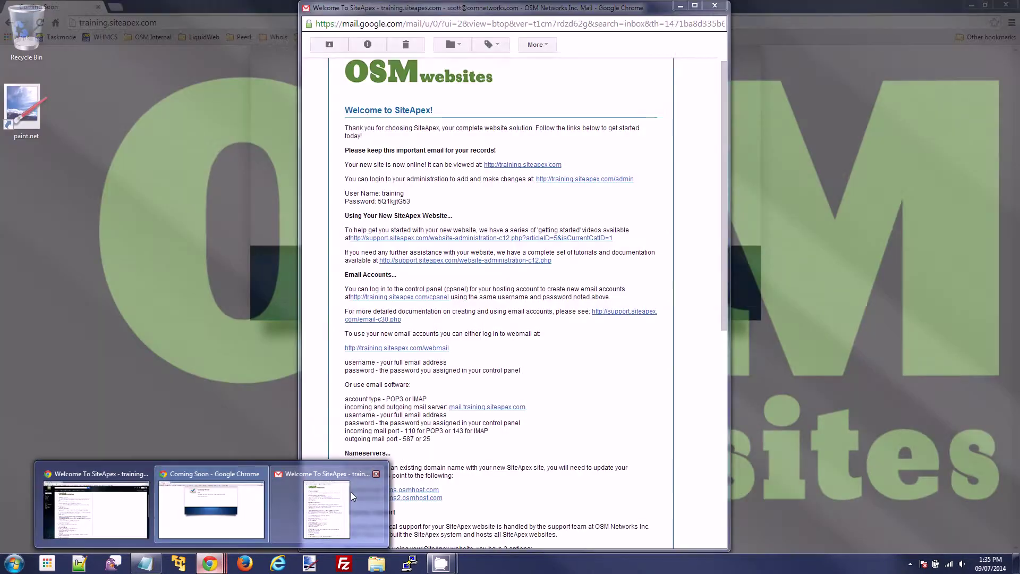
left_click(351, 492)
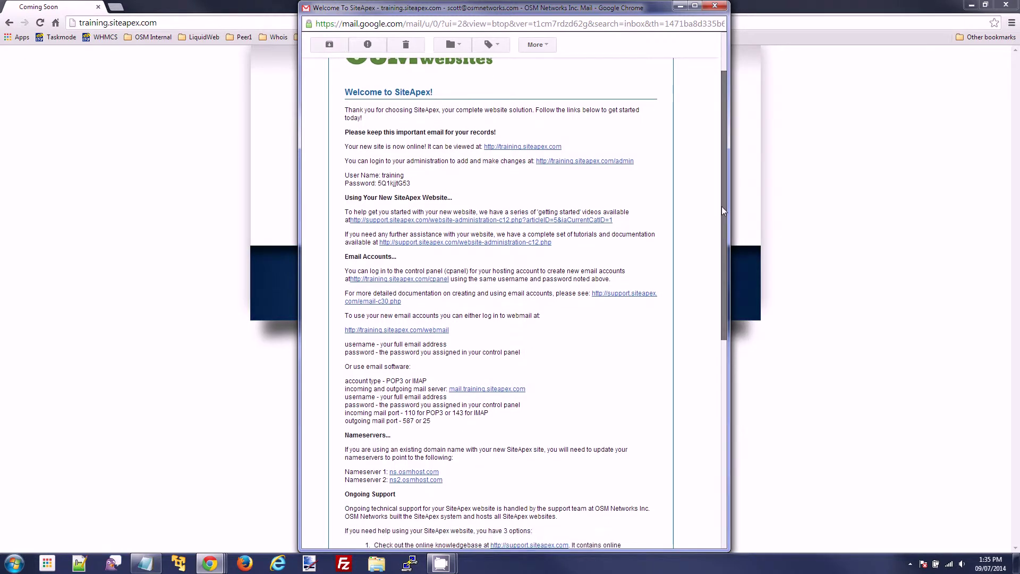
left_click_drag(723, 194, 722, 220)
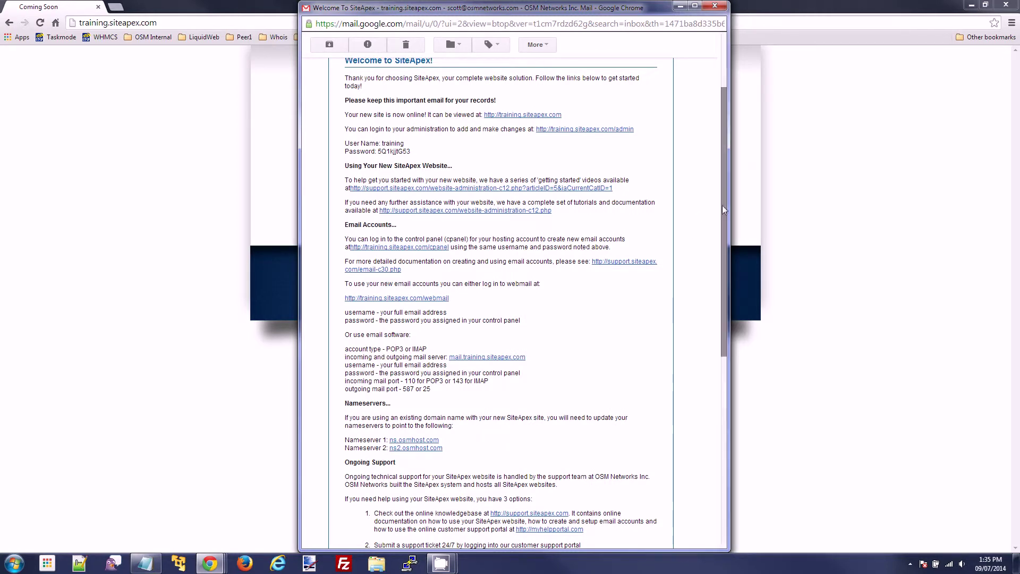
left_click_drag(725, 212, 722, 241)
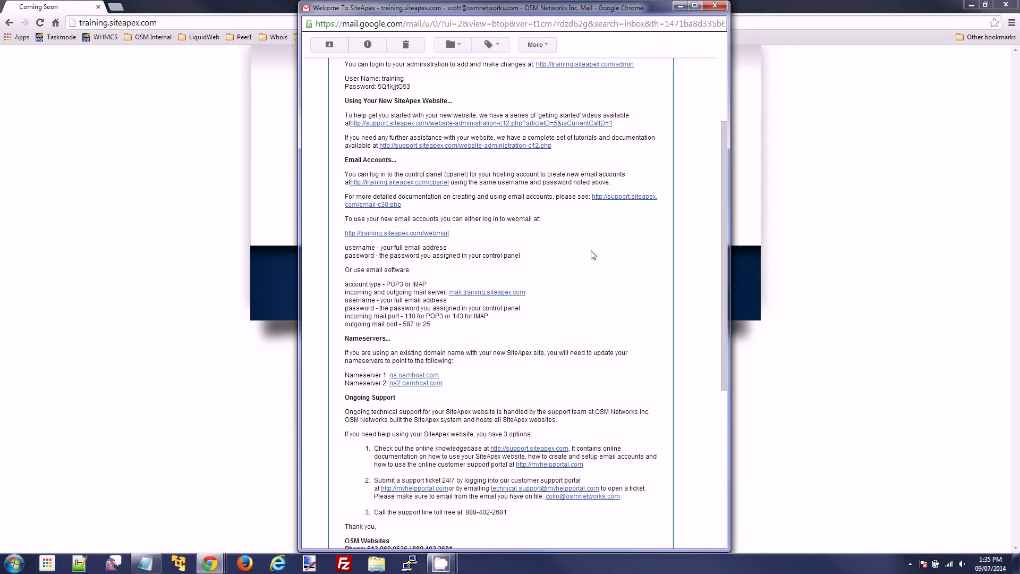
left_click_drag(726, 232, 722, 282)
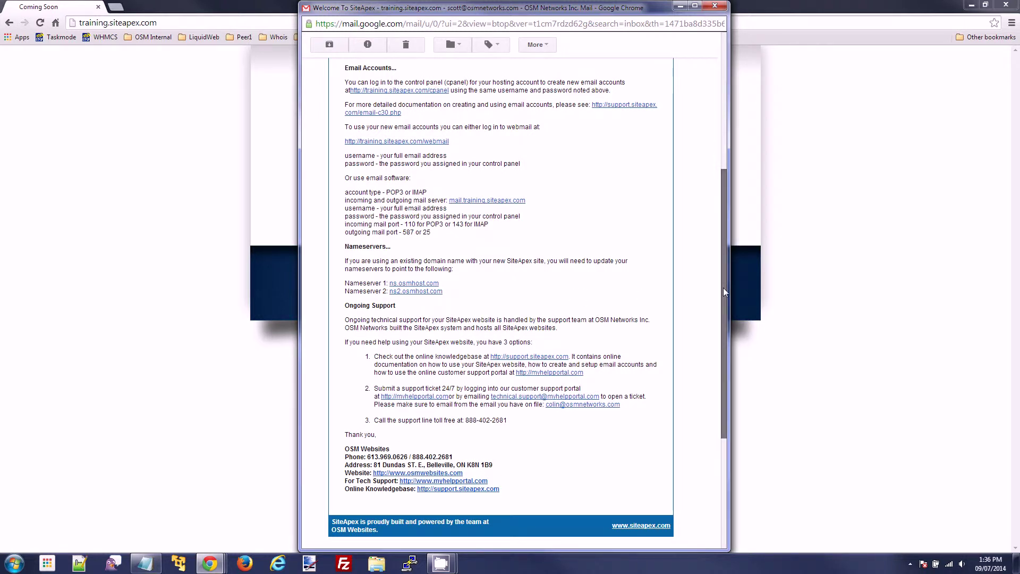
left_click_drag(723, 287, 725, 198)
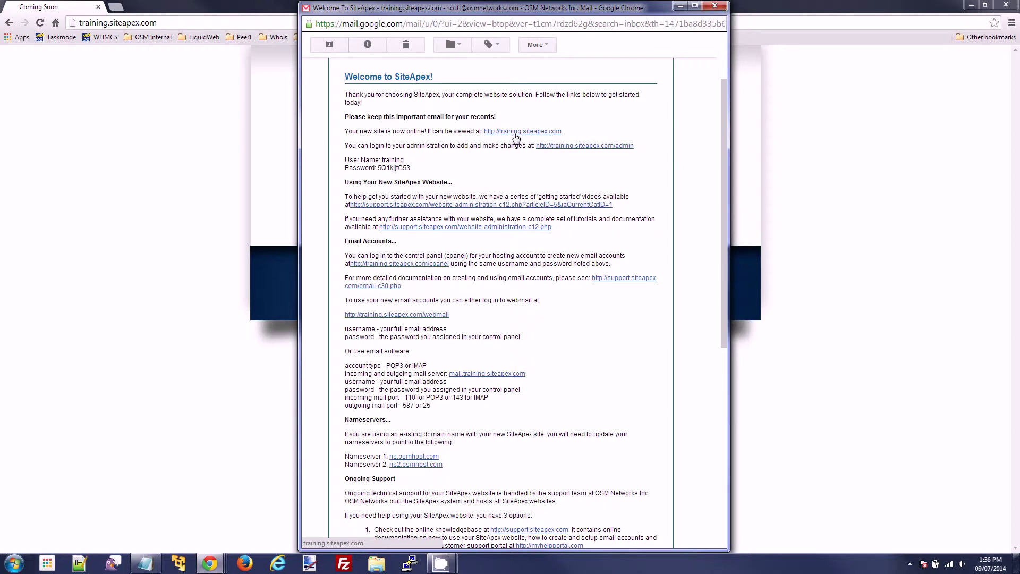
left_click(515, 133)
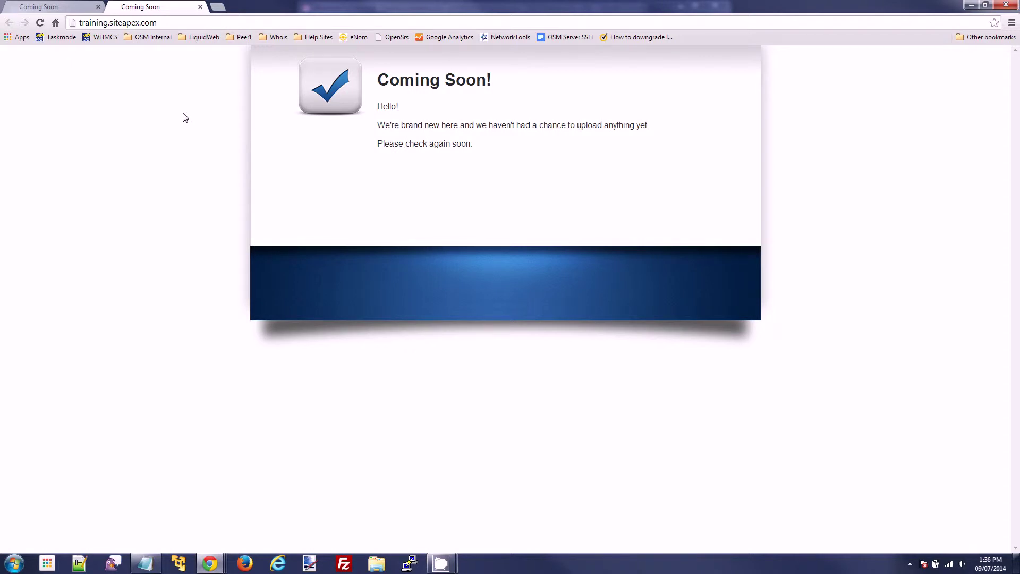
left_click(198, 7)
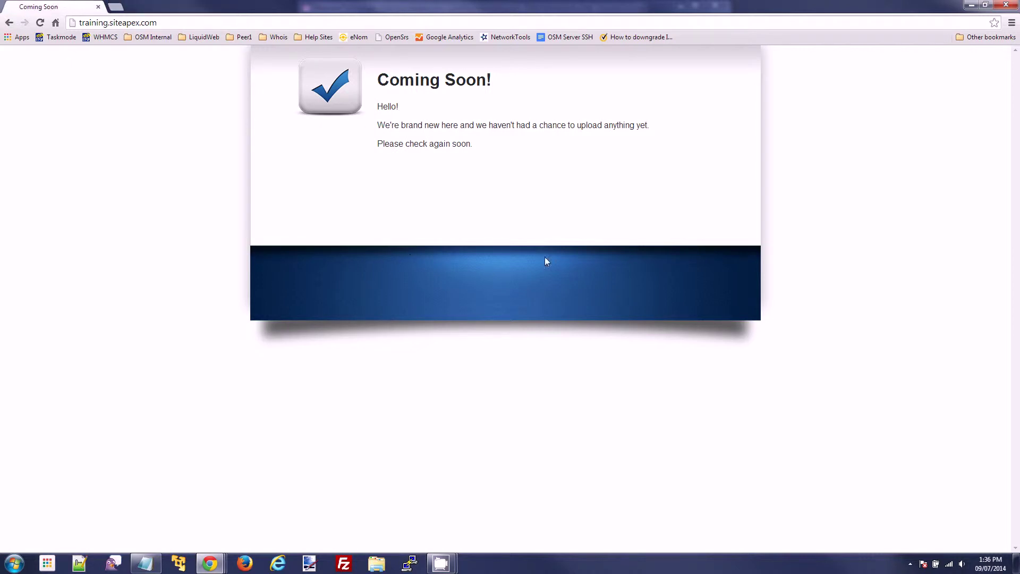
key("alt+Tab")
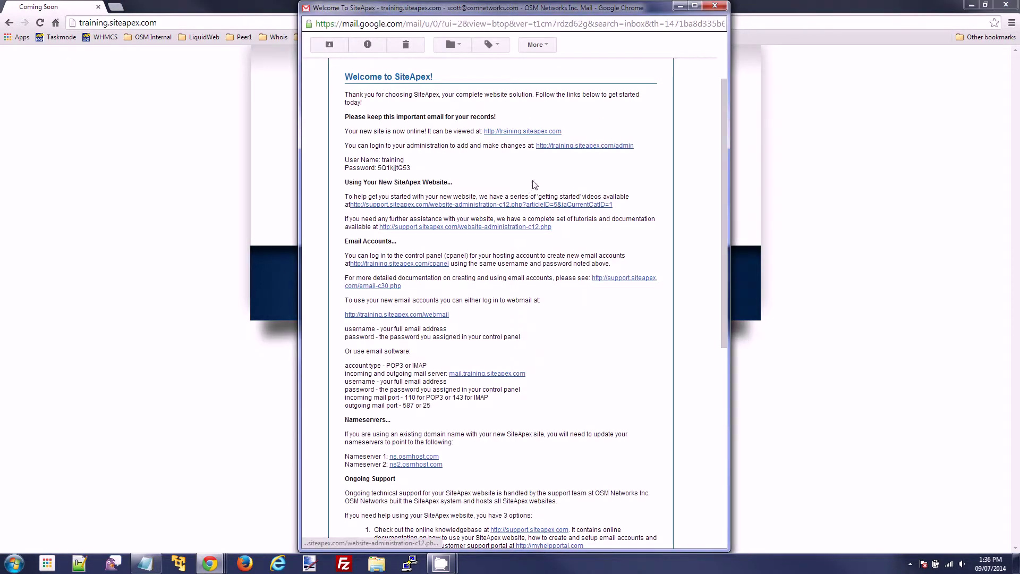
left_click(243, 177)
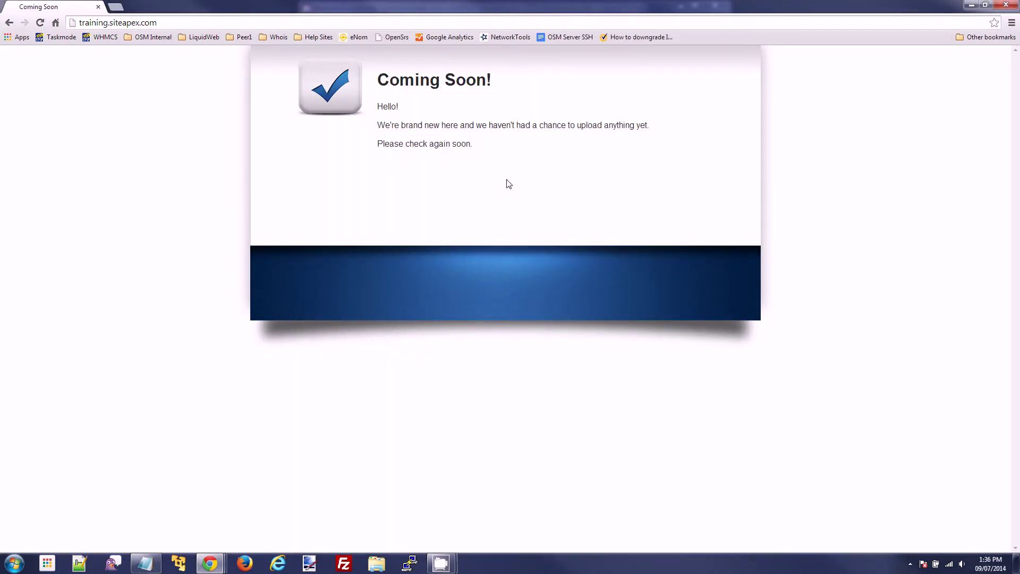
key("alt+Tab")
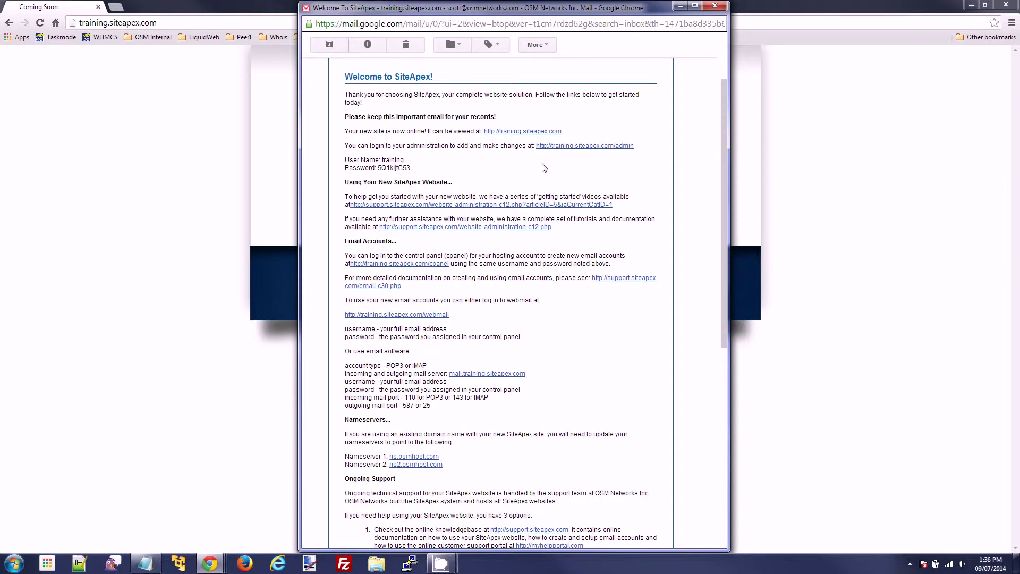
Load the SiteApex admin login page from the email's admin link and focus the Site Login form
left_click(583, 147)
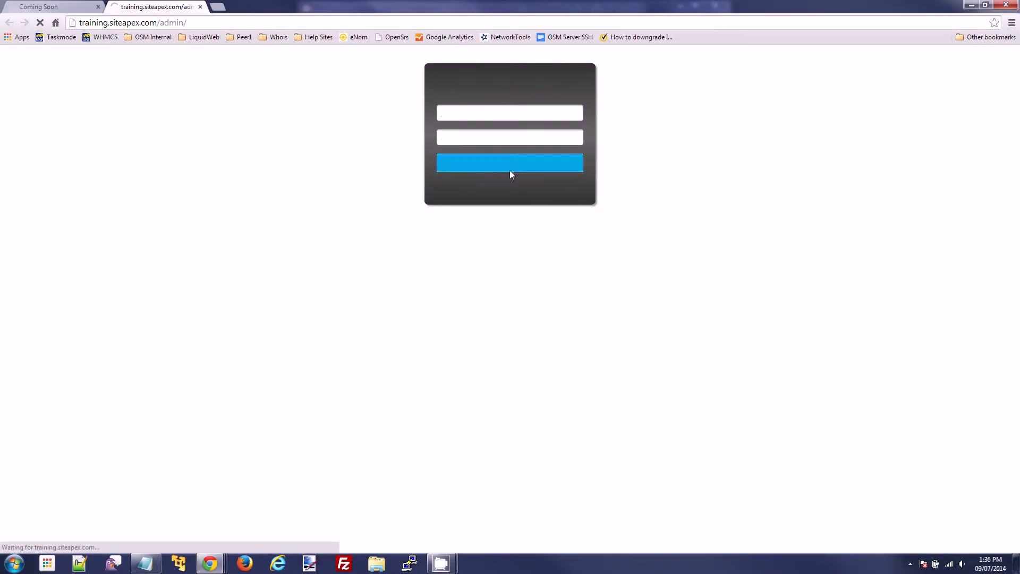
left_click(197, 25)
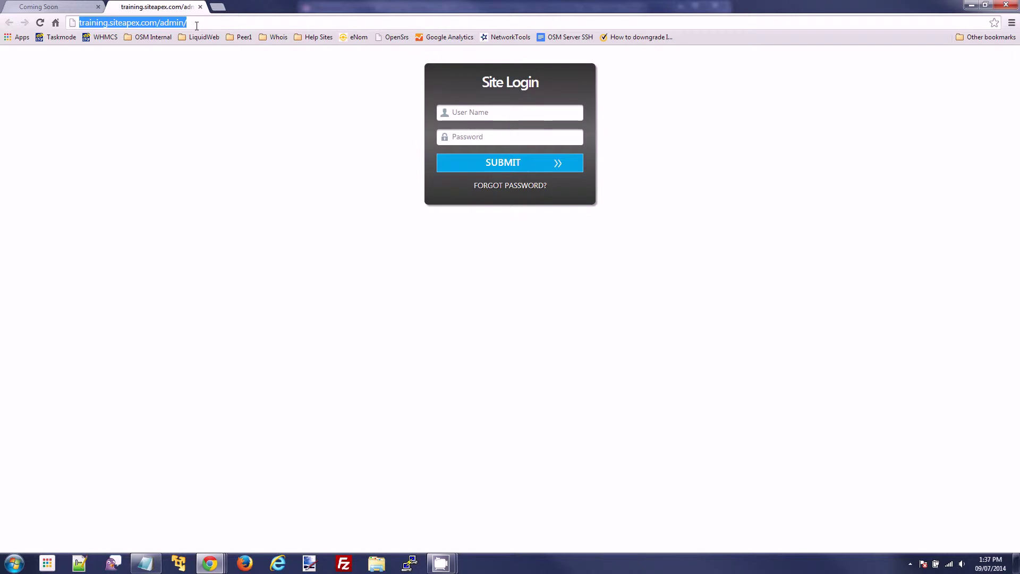
key("Return")
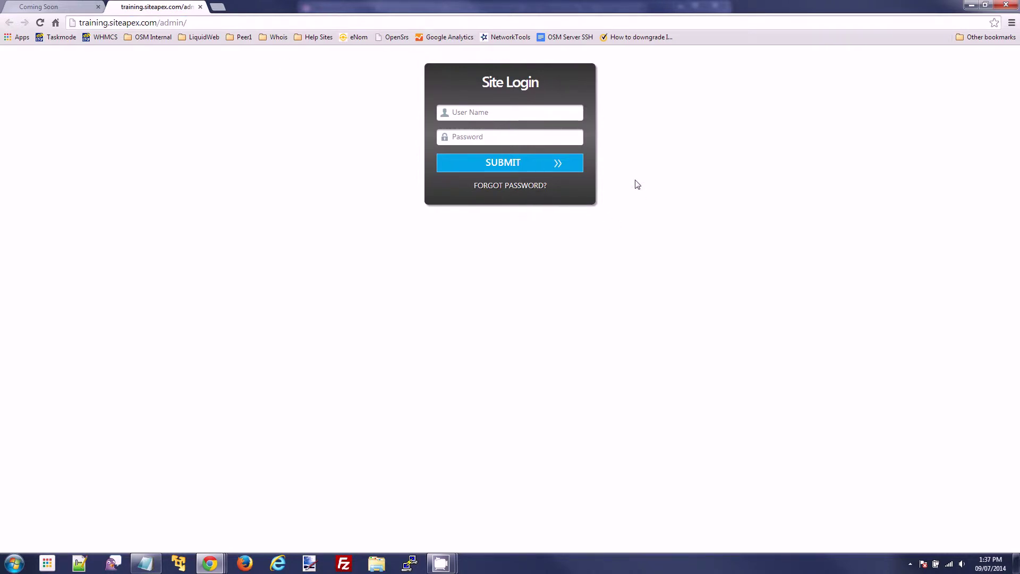
left_click(540, 113)
left_click(527, 137)
Copy the user name 'training' from the email into the User Name field
key("alt+Tab")
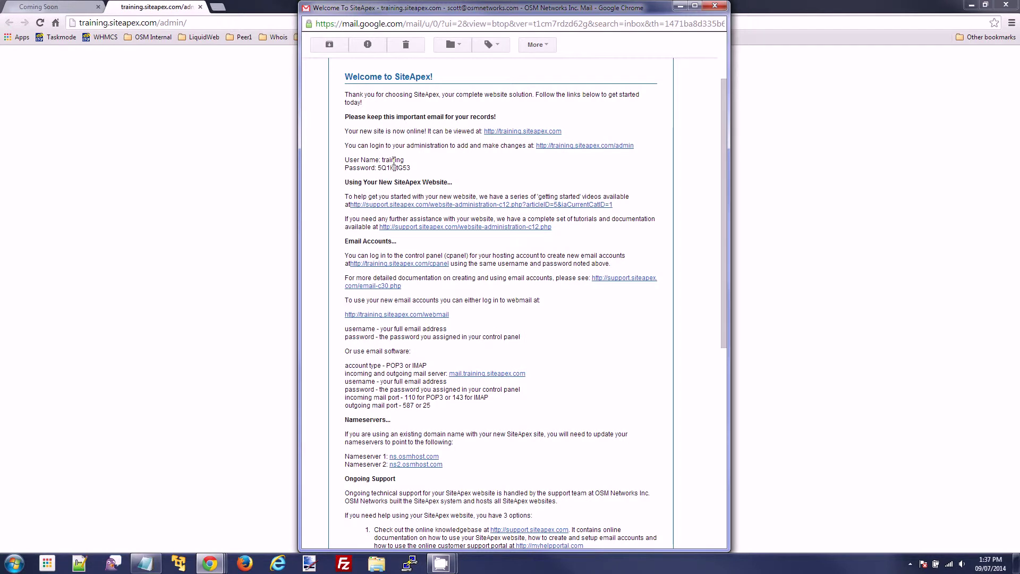
left_click_drag(407, 160, 381, 161)
key("ctrl+c")
key("alt+Tab")
left_click(528, 113)
key("ctrl+v")
key("Tab")
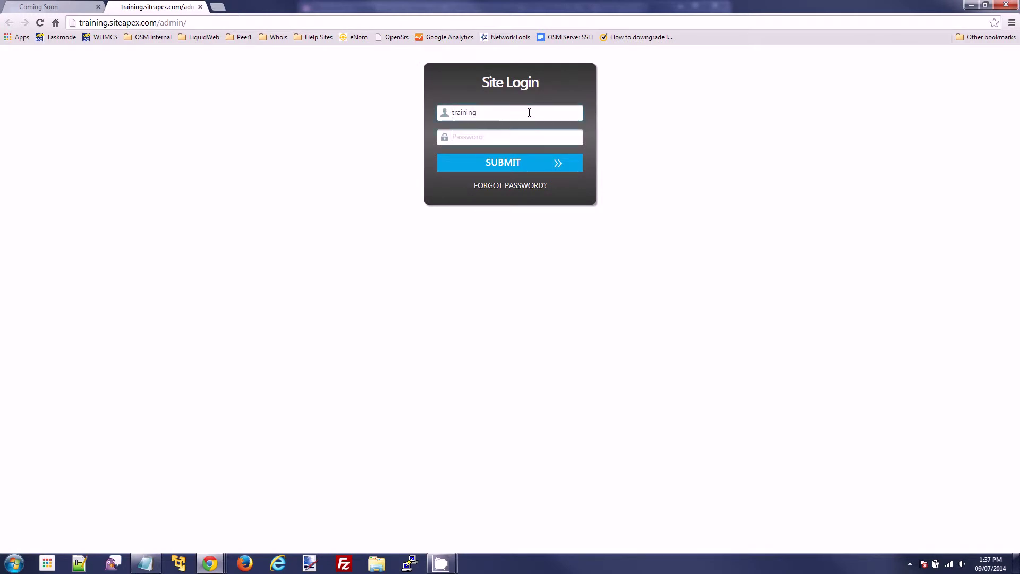
Copy the password from the email into the Password field
key("alt+Tab")
double_click(389, 169)
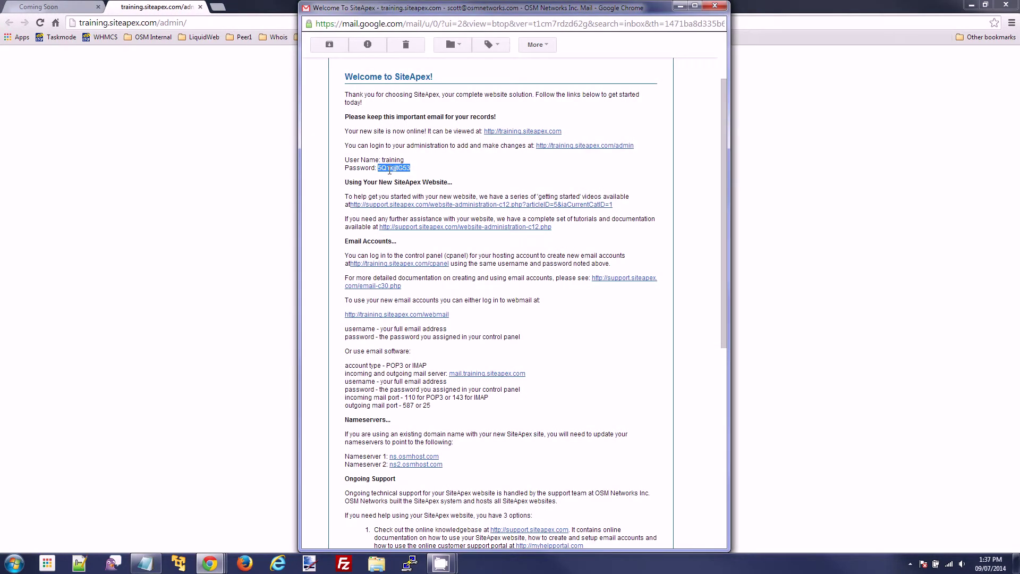
key("alt+Tab")
key("ctrl+v")
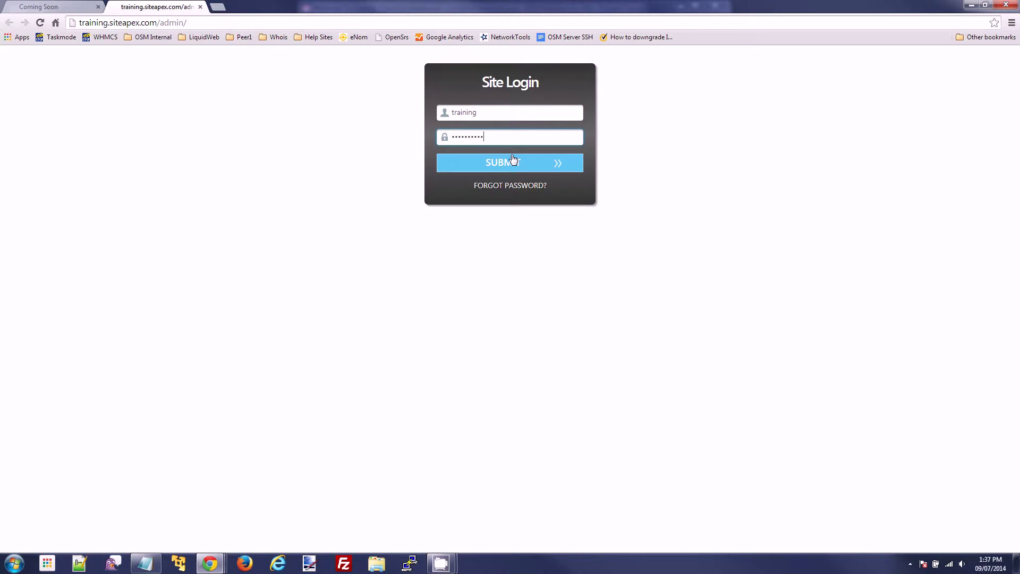
Submit the login and decline Chrome's offer to save the password, landing on the admin dashboard
left_click(514, 162)
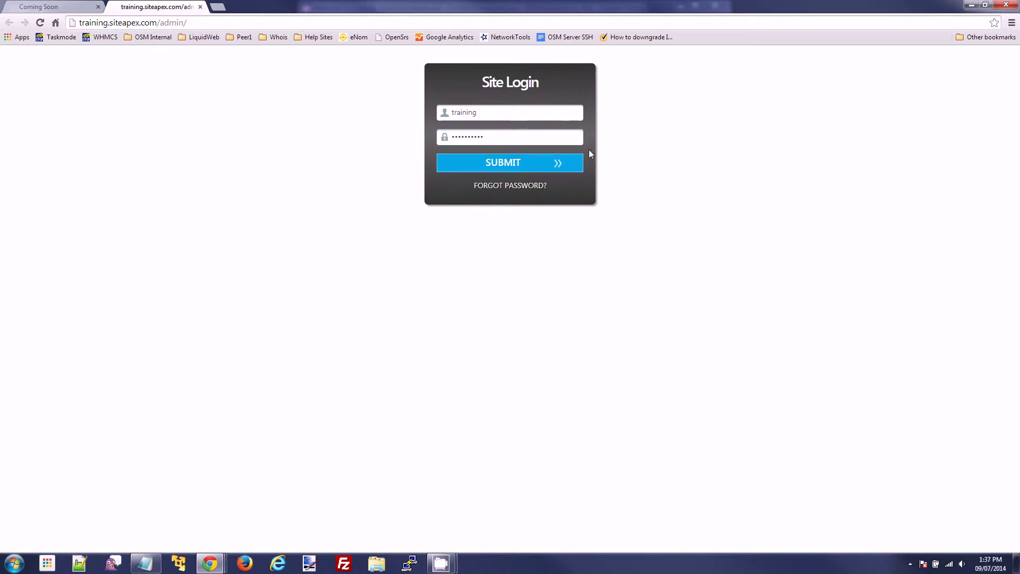
left_click(503, 165)
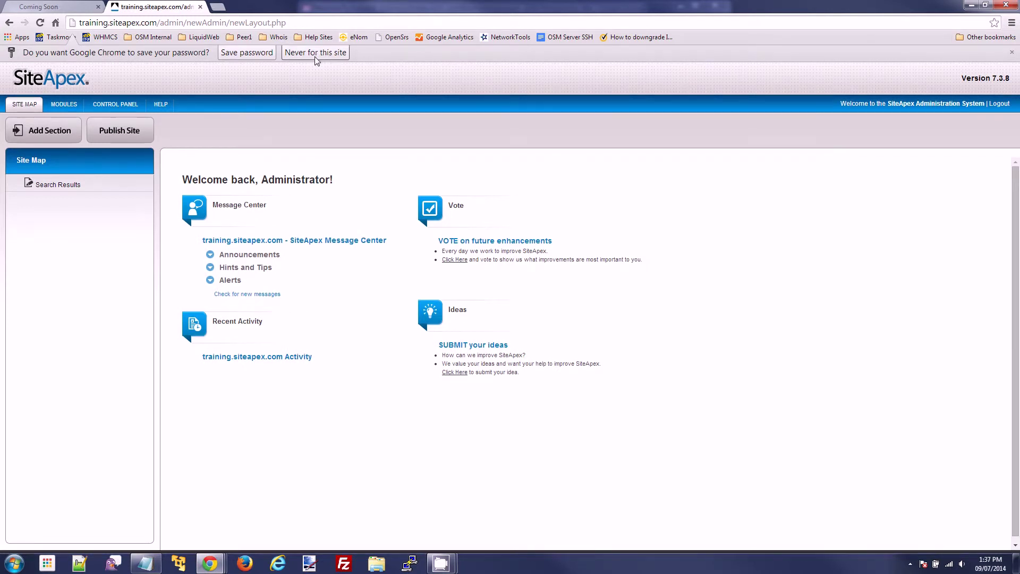
left_click(315, 56)
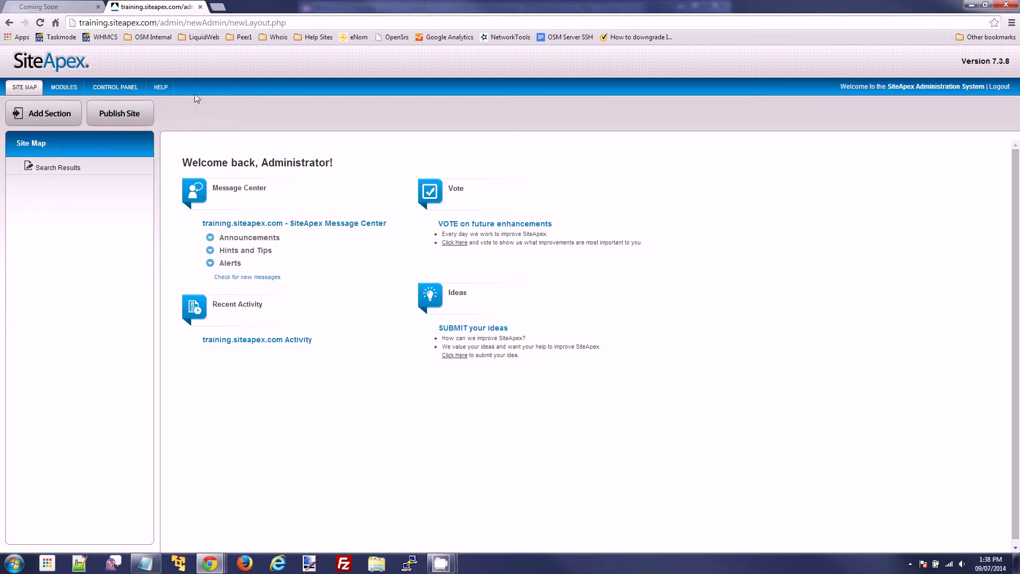
left_click(25, 90)
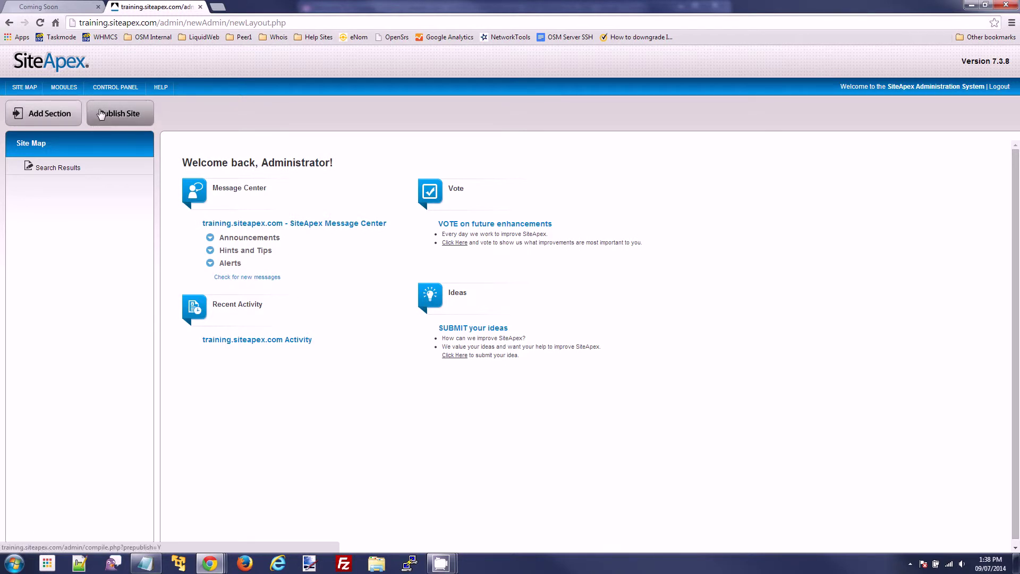
View the Modules overview, then switch to the Control Panel overview
left_click(64, 88)
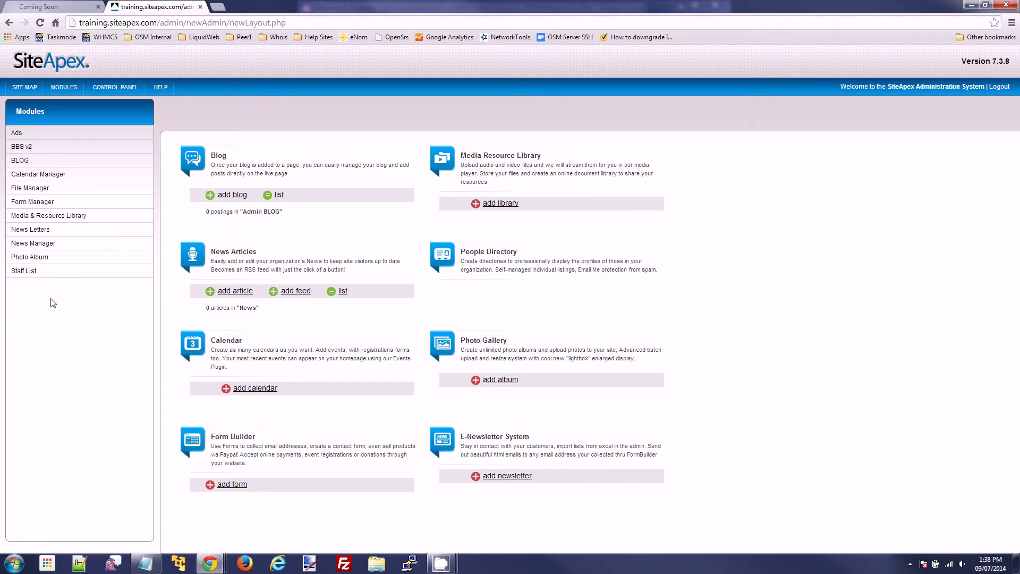
left_click(124, 93)
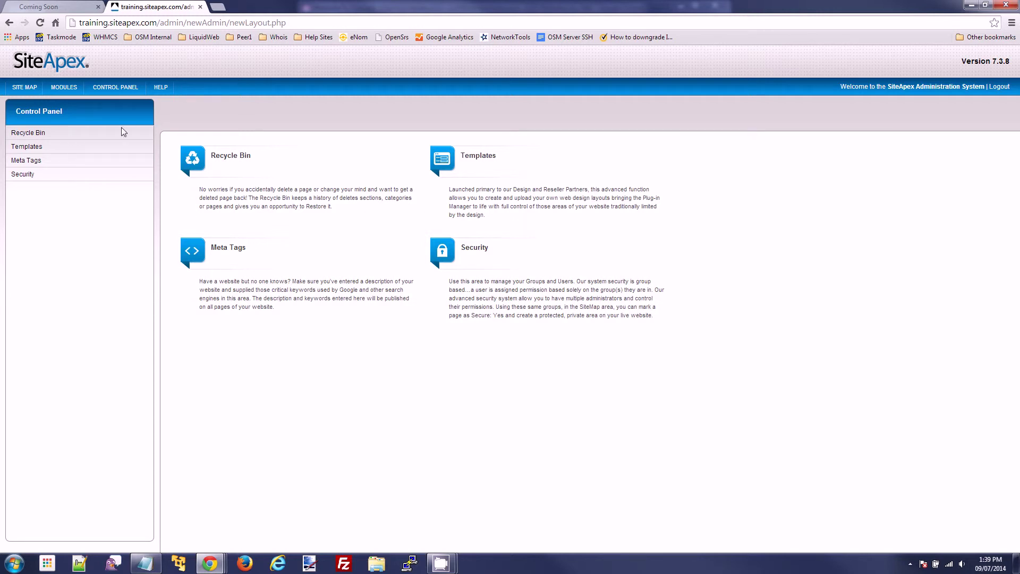
Go to the Help Center from the top navigation
left_click(161, 88)
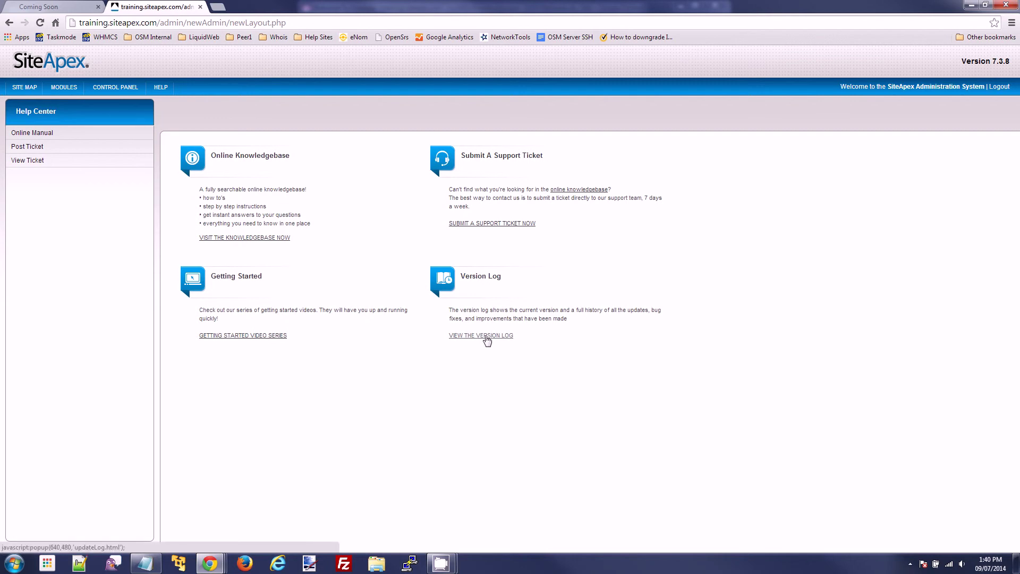
left_click(487, 341)
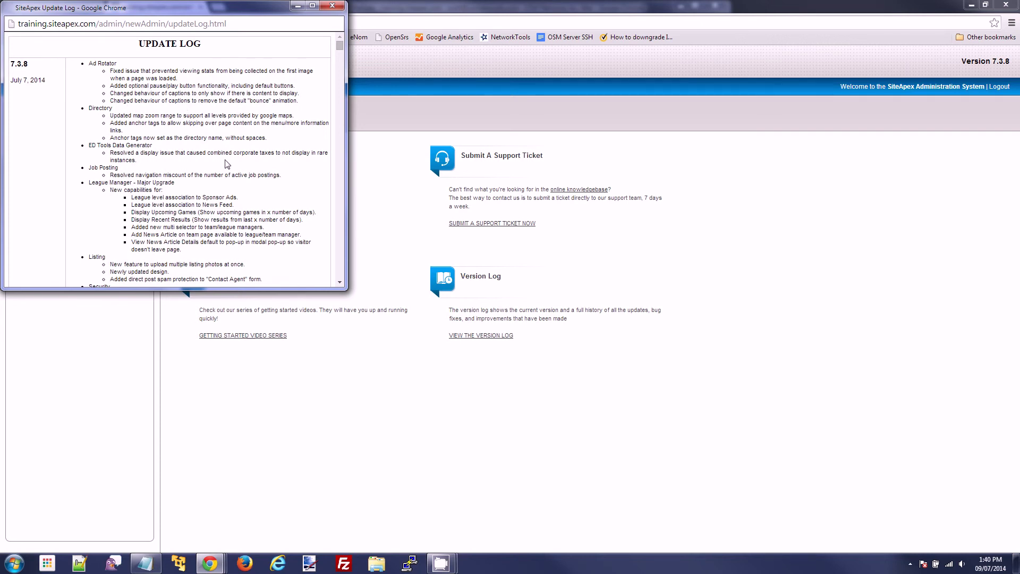
left_click(331, 8)
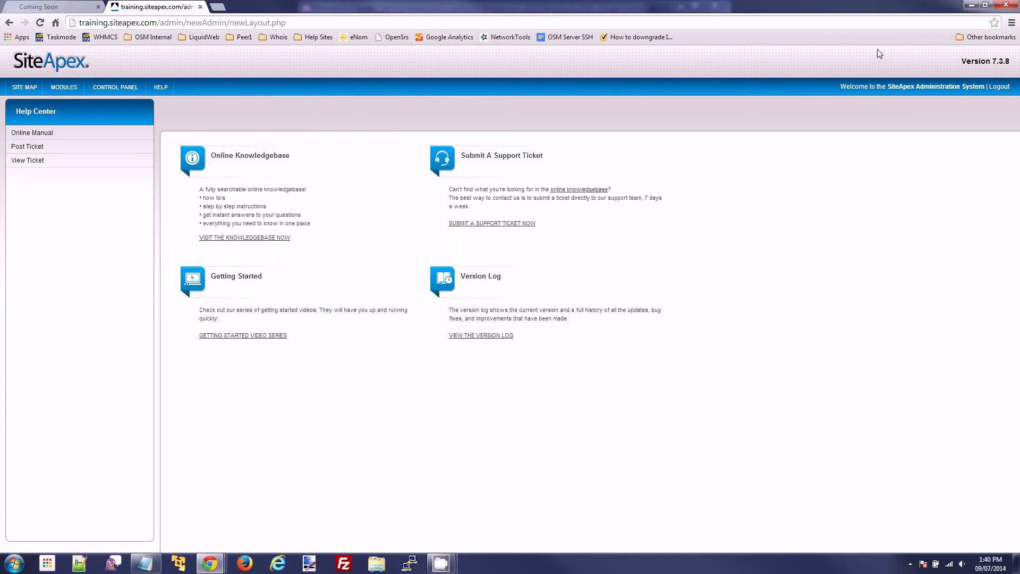